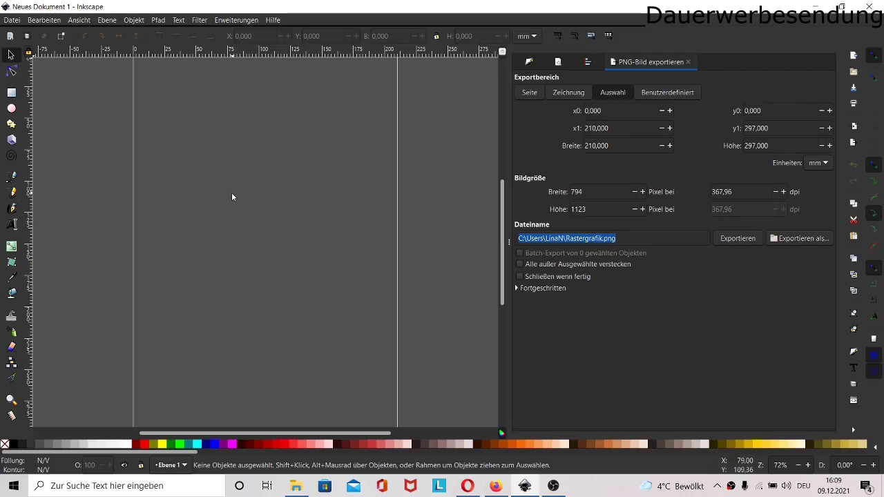
# Draw a white circle about 132 mm across (radii 65.837) on the page with the Ellipse tool
pyautogui.press('e')
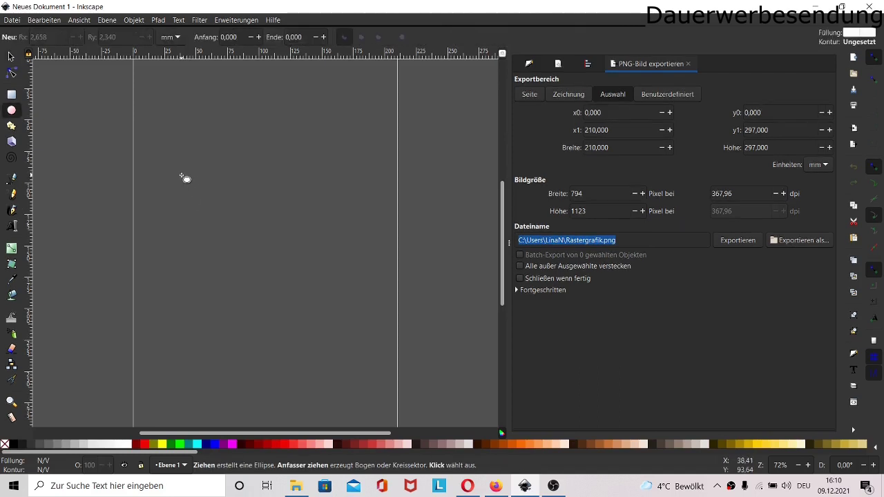
pyautogui.moveTo(182, 176); pyautogui.dragTo(328, 315)
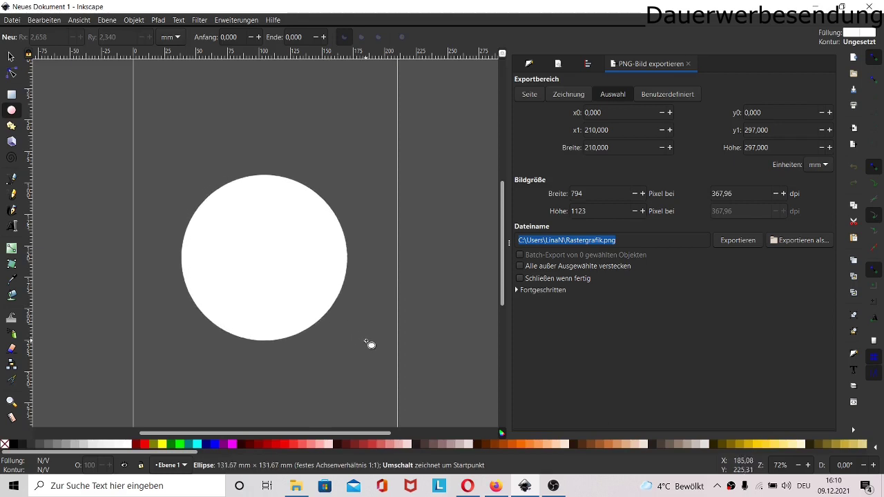
pyautogui.moveTo(328, 315); pyautogui.dragTo(366, 341)
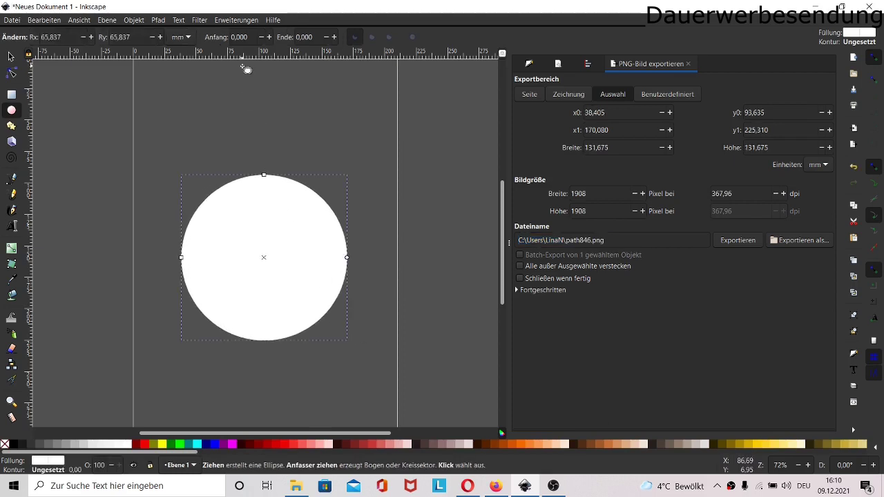
# Set the circle's Rx and Ry to 100 so it measures 200 mm across
pyautogui.click(70, 38)
pyautogui.moveTo(62, 37); pyautogui.dragTo(41, 37)
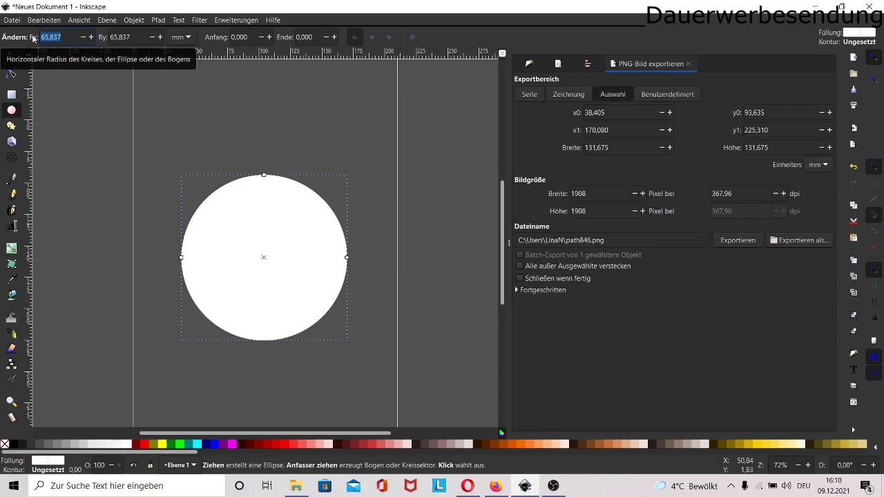
pyautogui.press('BackSpace')
pyautogui.write('1')
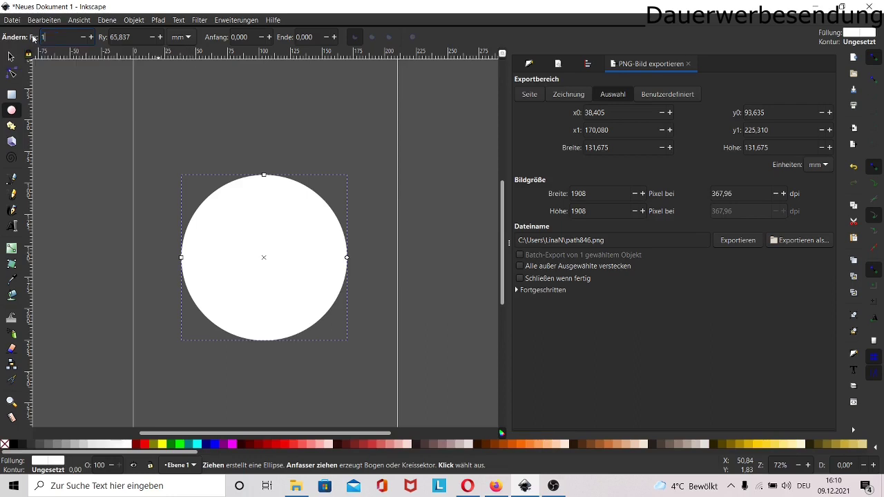
pyautogui.write('00')
pyautogui.press('Return')
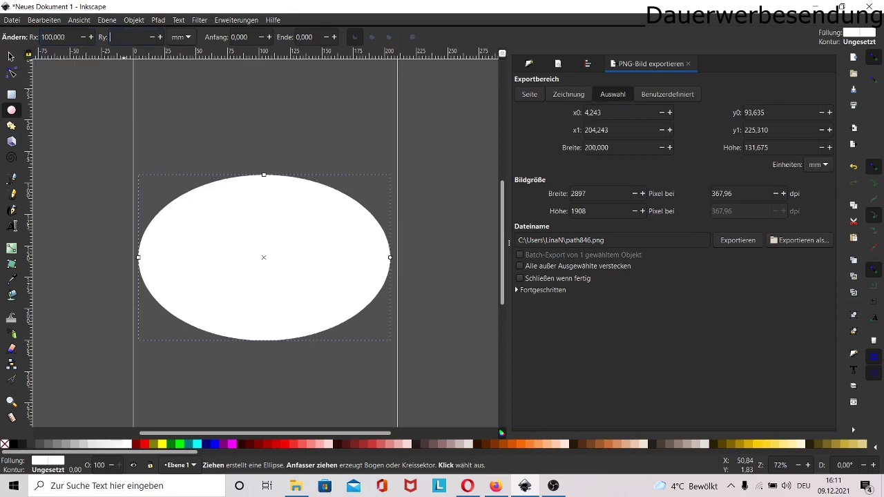
pyautogui.write('100')
pyautogui.press('Return')
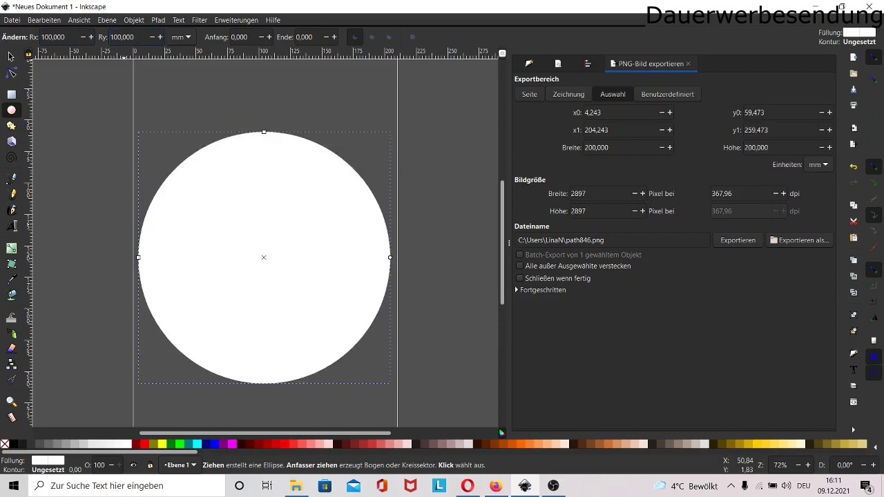
pyautogui.click(11, 58)
# Duplicate the 200 mm circle and fill the copy black
pyautogui.rightClick(264, 254)
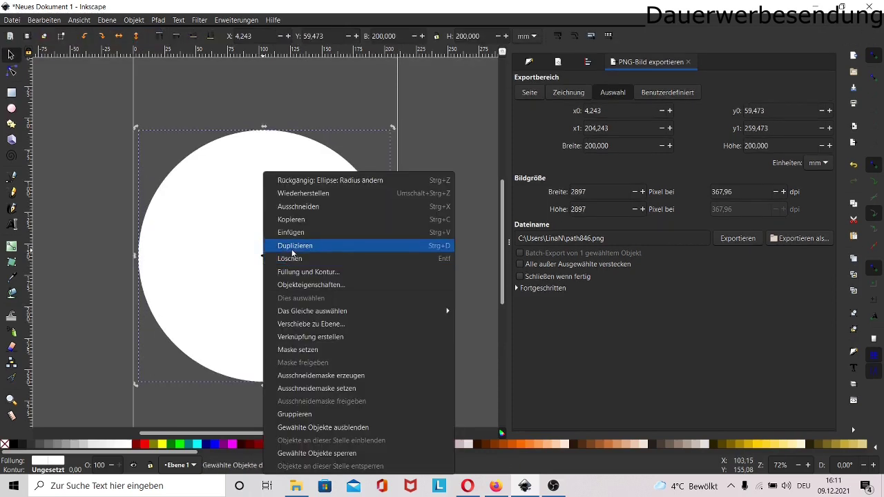
pyautogui.click(292, 252)
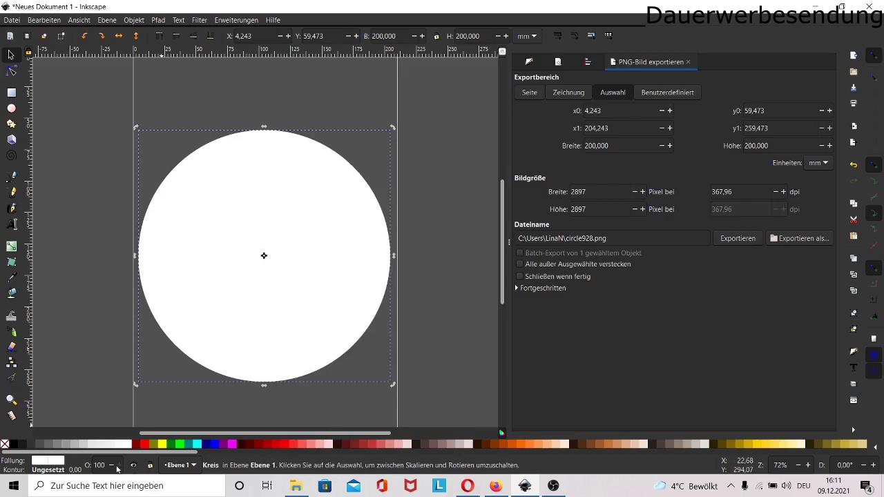
pyautogui.click(11, 448)
pyautogui.press('e')
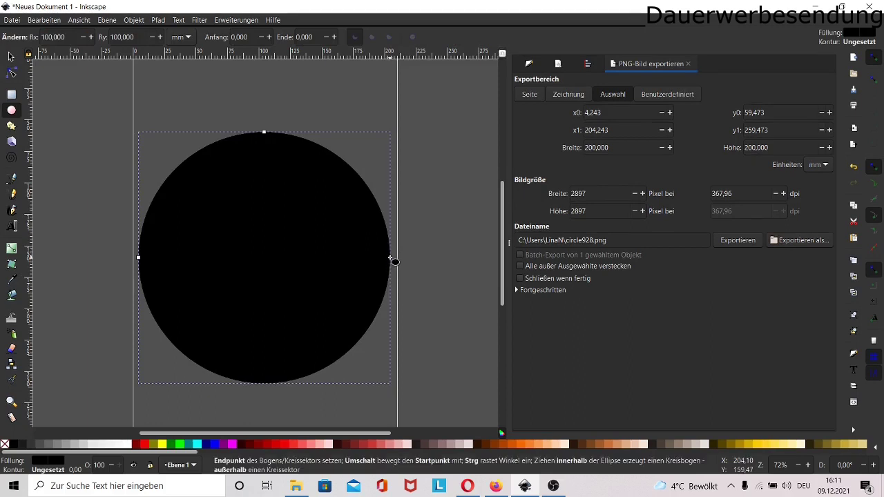
# Drag the black copy's arc end handle to turn it into a half-disc covering the lower half
pyautogui.moveTo(390, 260)
pyautogui.mouseDown()
pyautogui.moveTo(335, 345)
pyautogui.moveTo(144, 276)
pyautogui.moveTo(141, 261)
pyautogui.mouseUp()
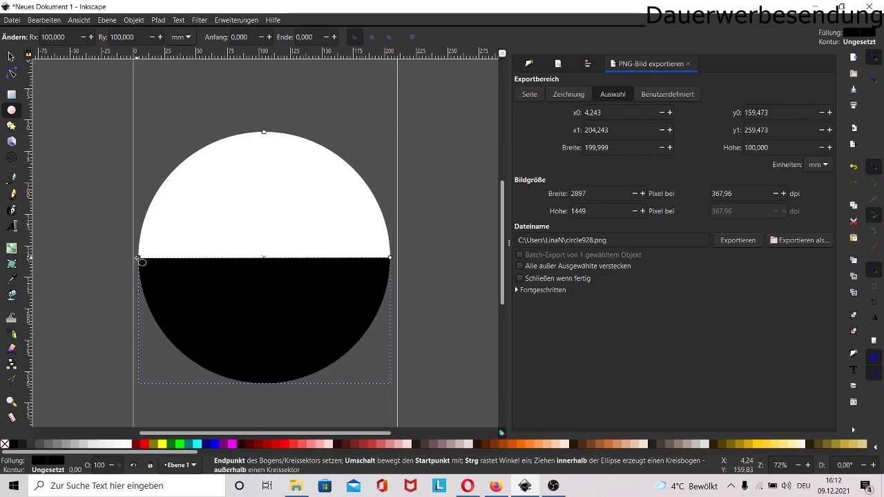
pyautogui.press('s')
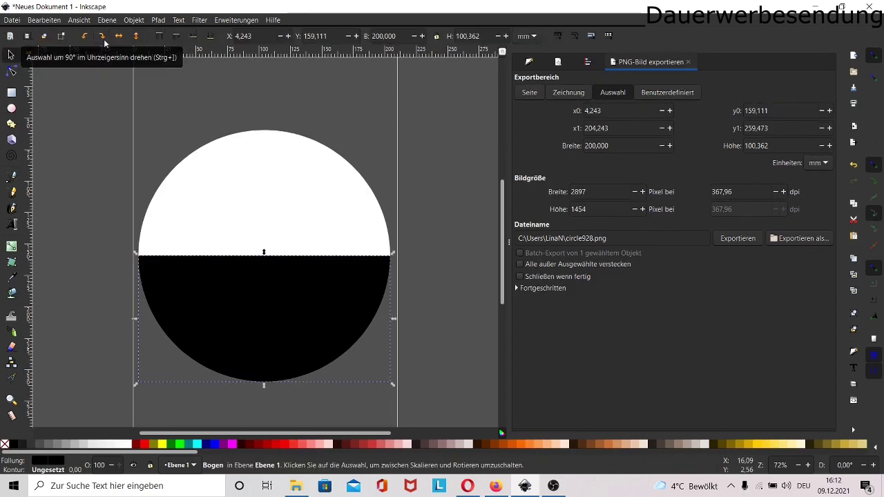
# Rotate the black half-disc 90° clockwise and align it exactly over the circle's left half
pyautogui.click(103, 39)
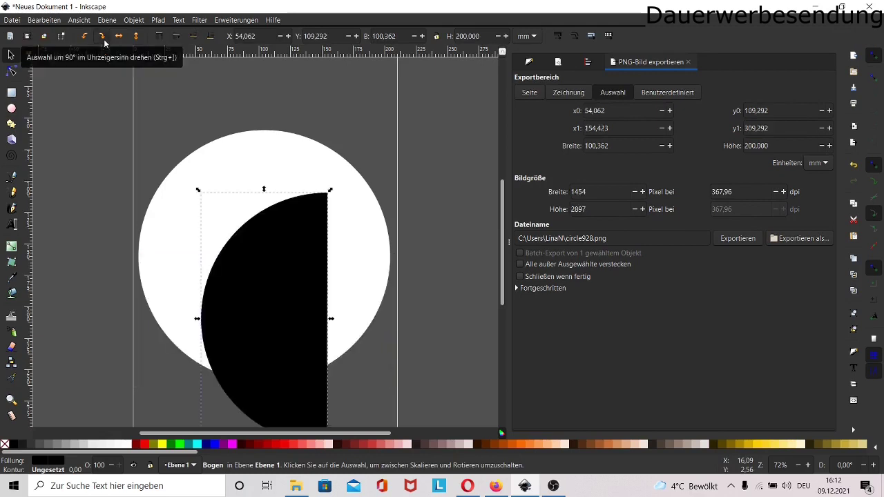
pyautogui.moveTo(253, 280)
pyautogui.mouseDown()
pyautogui.moveTo(211, 226)
pyautogui.moveTo(183, 209)
pyautogui.mouseUp()
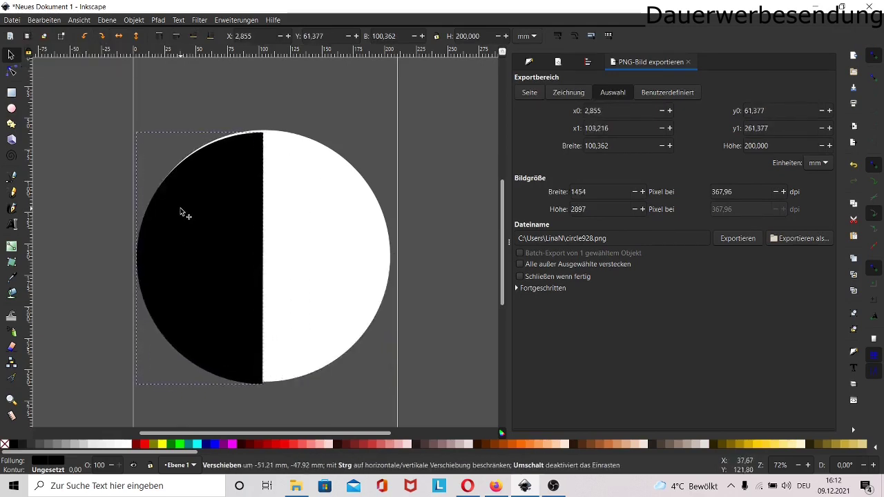
pyautogui.moveTo(181, 209); pyautogui.dragTo(181, 211)
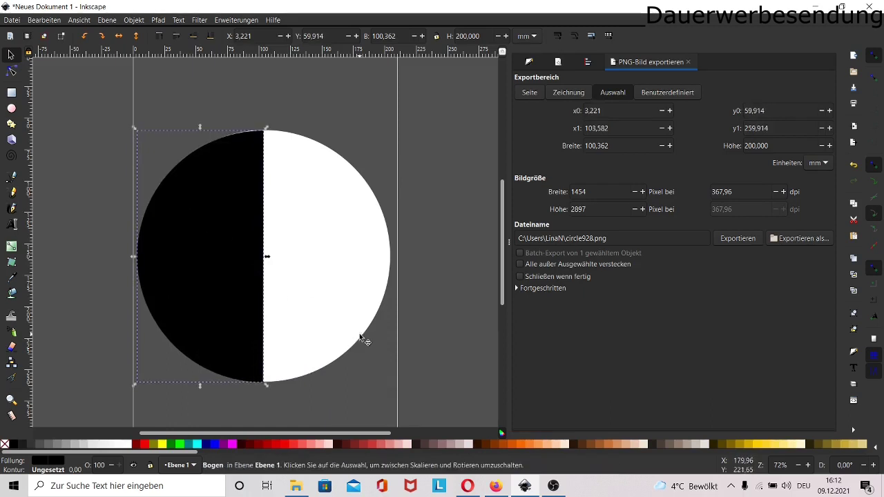
pyautogui.moveTo(215, 257); pyautogui.dragTo(215, 255)
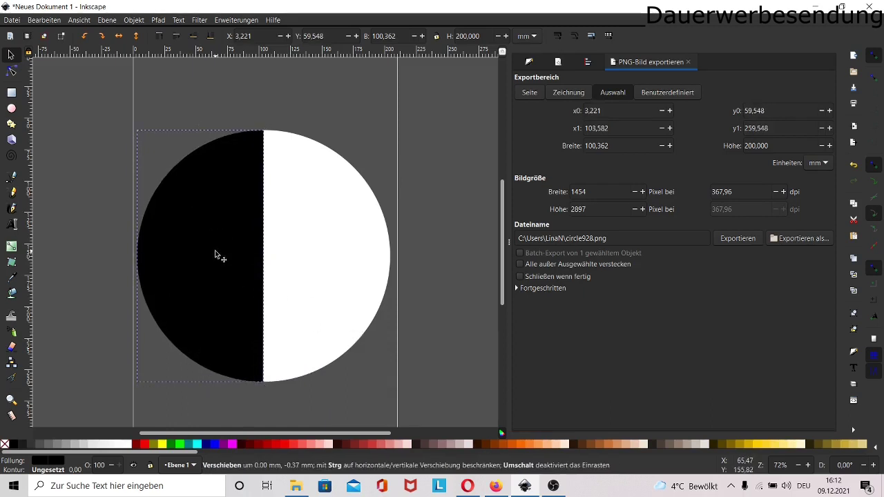
# Draw a new black ellipse above the big circle and set both radii to 50 mm
pyautogui.press('e')
pyautogui.moveTo(175, 85)
pyautogui.mouseDown()
pyautogui.moveTo(244, 137)
pyautogui.moveTo(228, 100)
pyautogui.moveTo(184, 97)
pyautogui.moveTo(177, 110)
pyautogui.mouseUp()
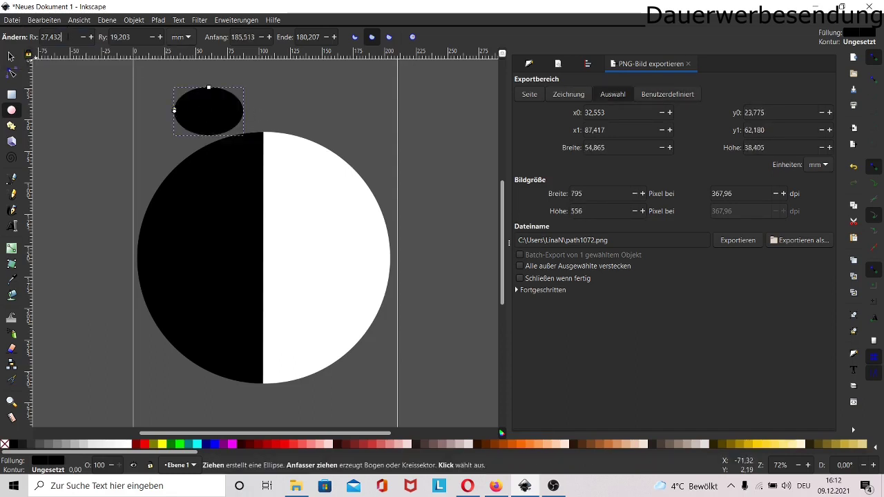
pyautogui.doubleClick(54, 36)
pyautogui.press('BackSpace')
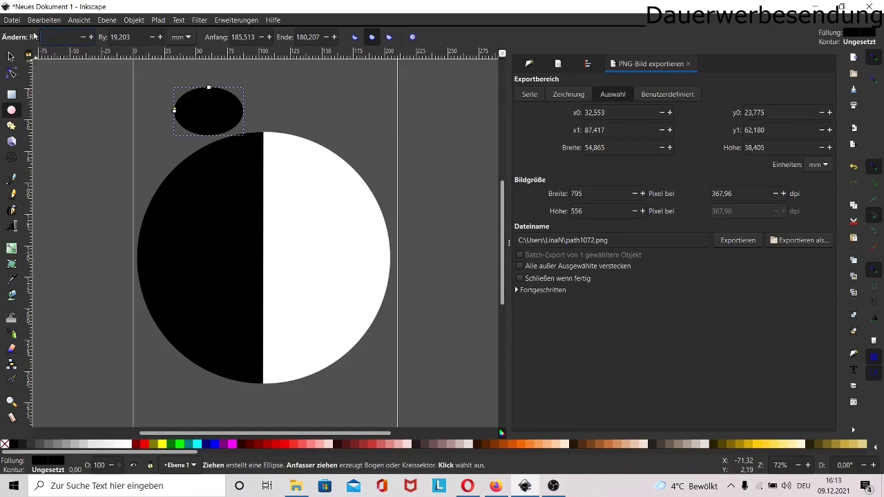
pyautogui.write('50')
pyautogui.press('Tab')
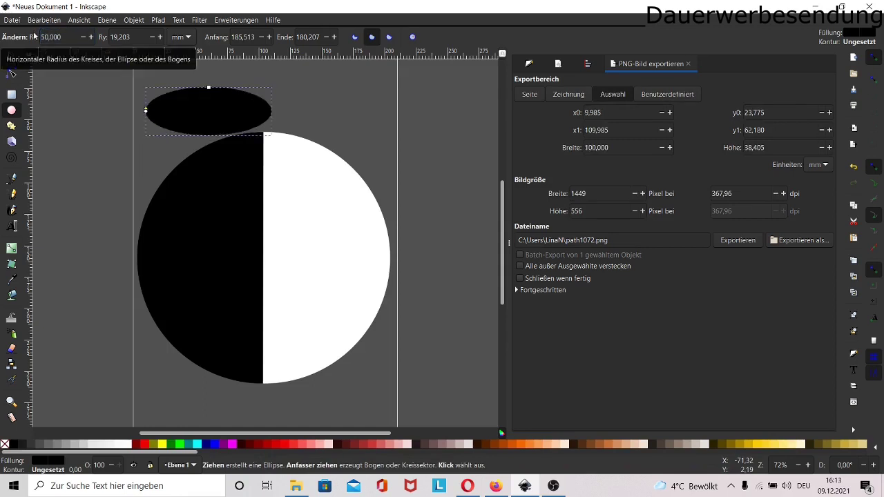
pyautogui.press('BackSpace')
pyautogui.write('50')
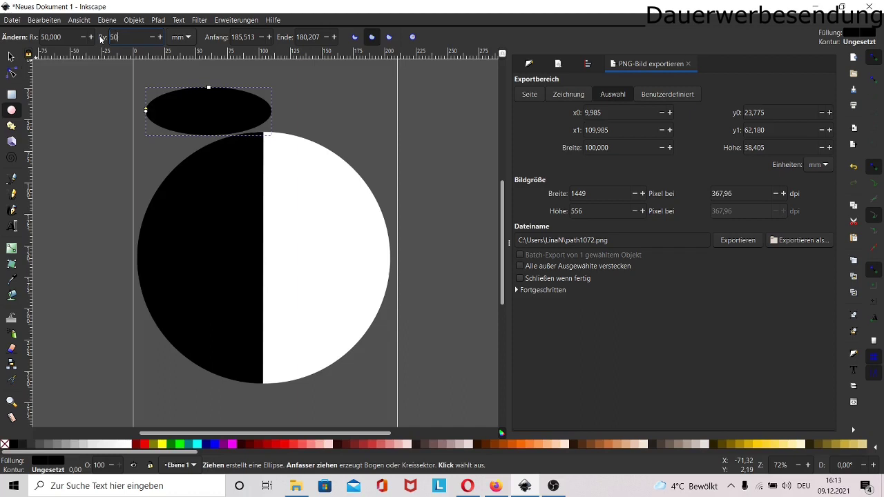
pyautogui.press('Return')
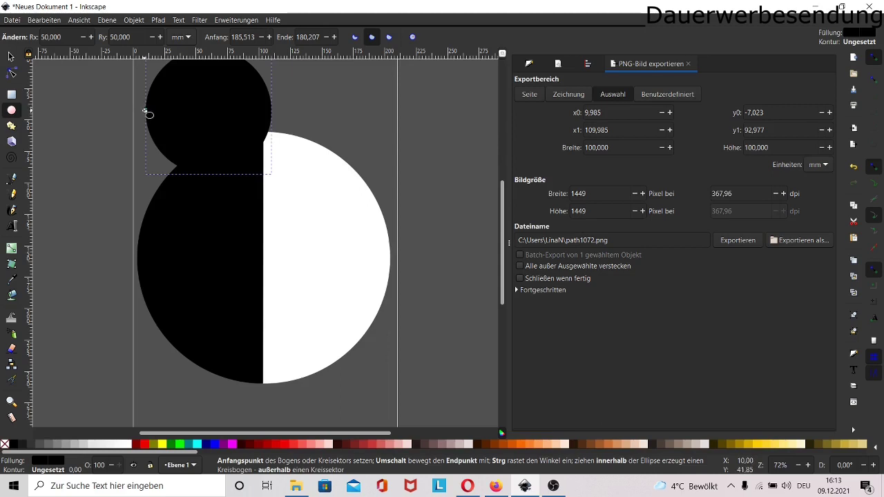
pyautogui.click(149, 114)
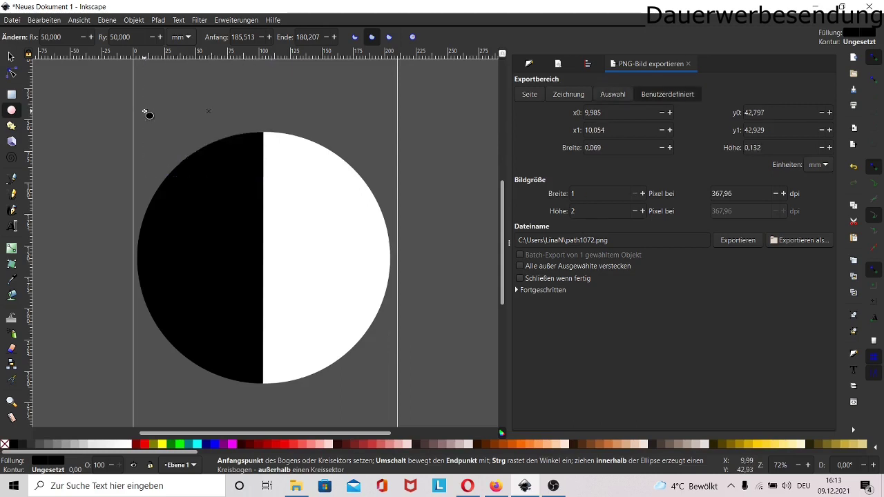
pyautogui.hotkey('ctrl', 'z')
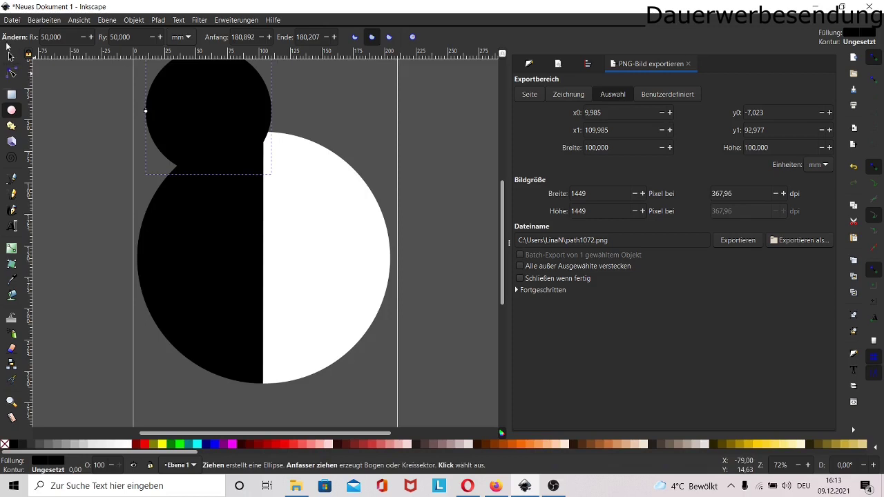
# Move the 100 mm black circle down so it sits centred on the dividing line in the lower half
pyautogui.click(10, 57)
pyautogui.moveTo(207, 153); pyautogui.dragTo(260, 348)
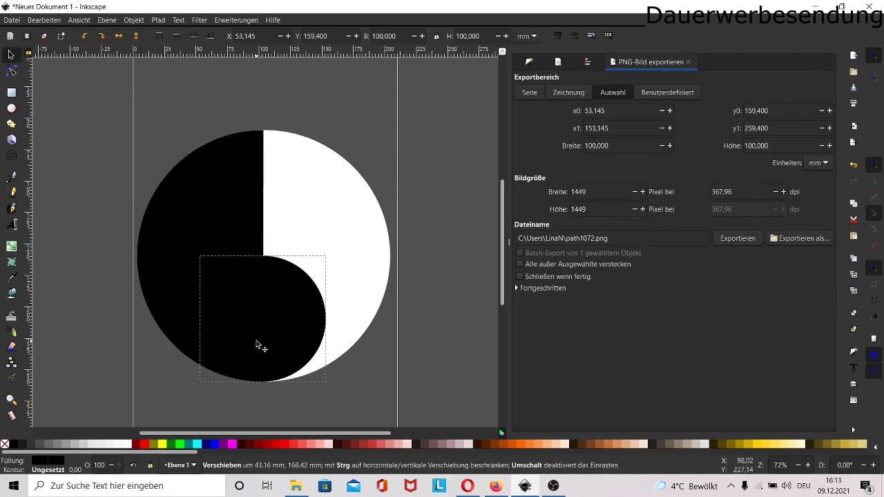
pyautogui.moveTo(249, 313); pyautogui.dragTo(273, 295)
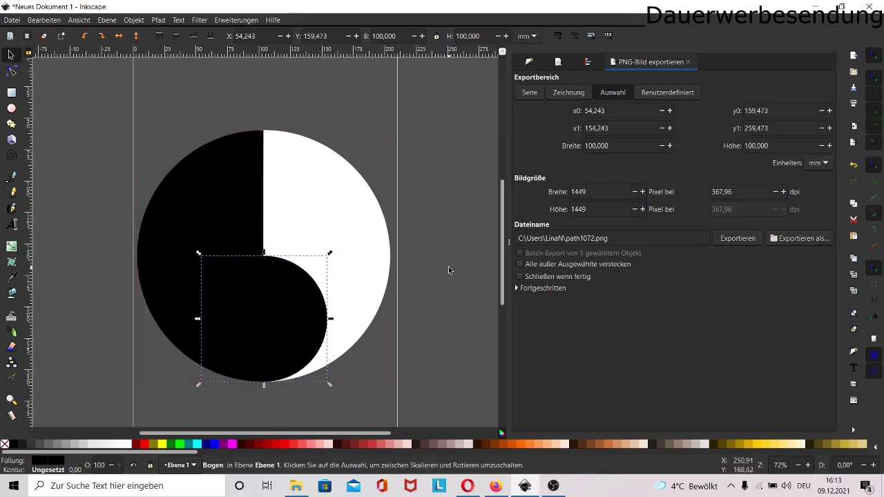
pyautogui.click(269, 316)
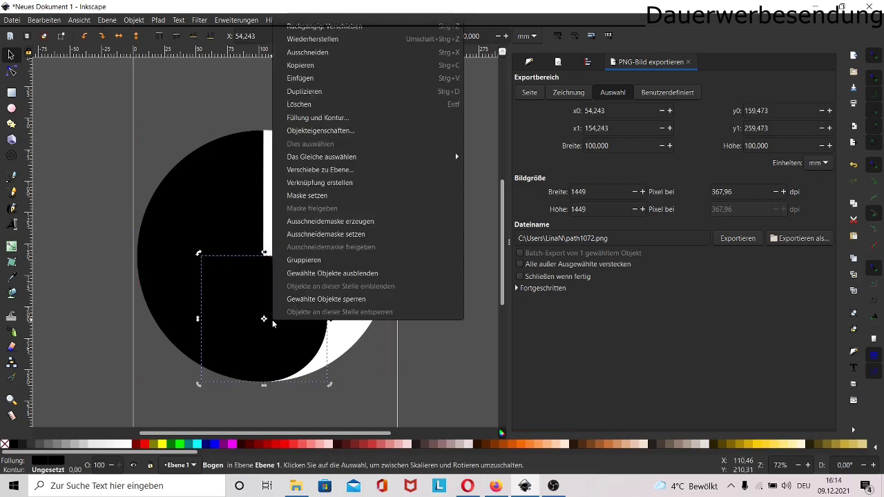
# Duplicate the black bulge circle, move the copy 50 mm up into the upper half, and fill it white
pyautogui.rightClick(269, 316)
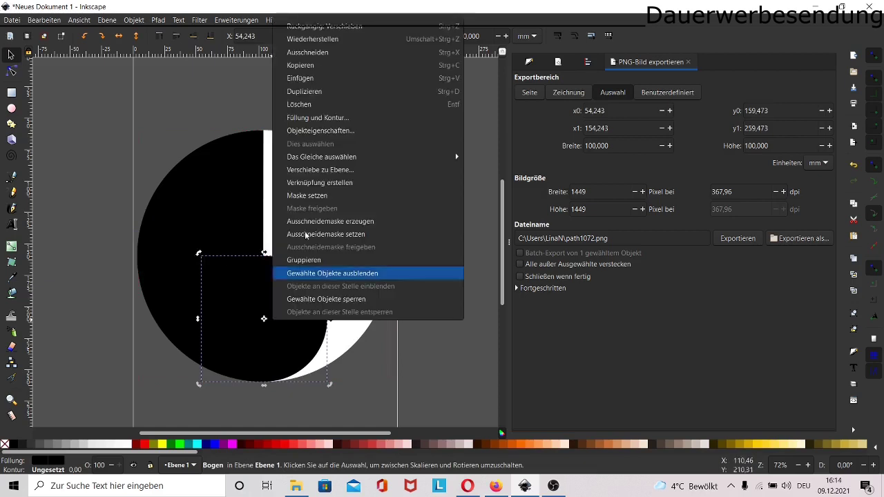
pyautogui.click(368, 93)
pyautogui.moveTo(263, 288)
pyautogui.mouseDown()
pyautogui.moveTo(270, 209)
pyautogui.moveTo(257, 156)
pyautogui.mouseUp()
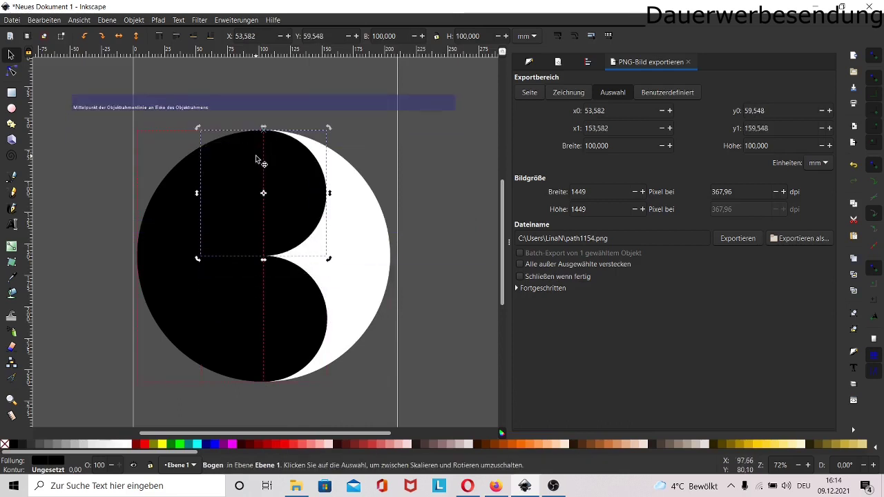
pyautogui.click(130, 446)
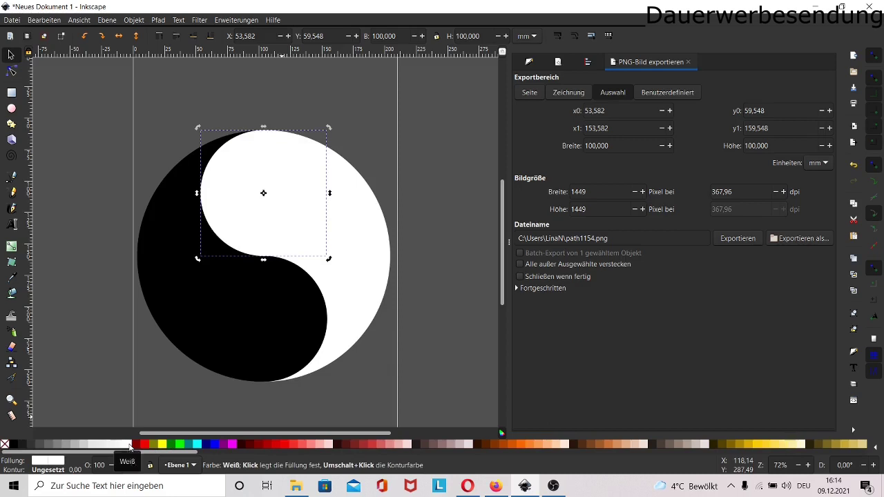
# Select all four pieces and group them into one yin-yang figure
pyautogui.hotkey('ctrl', 'a')
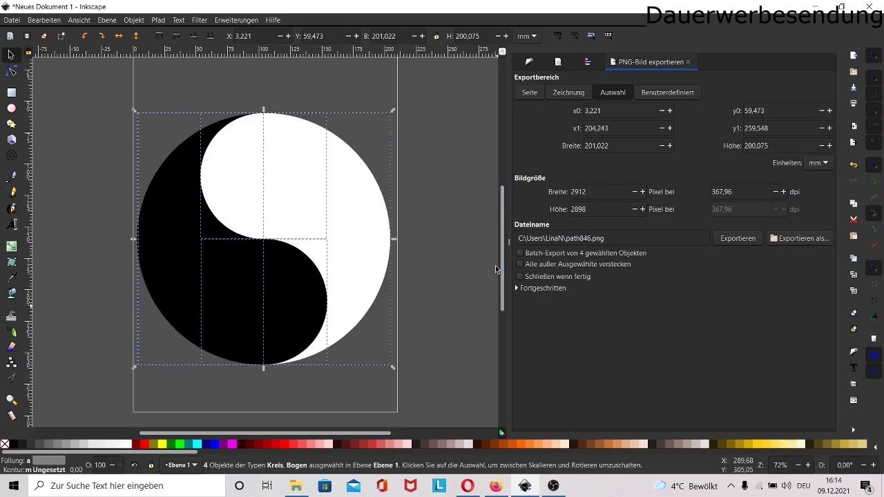
pyautogui.hotkey('ctrl', 'g')
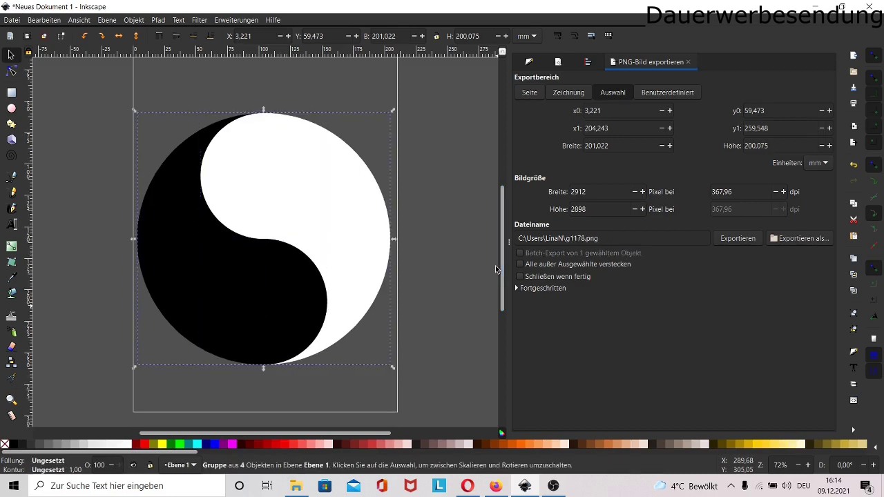
pyautogui.click(11, 109)
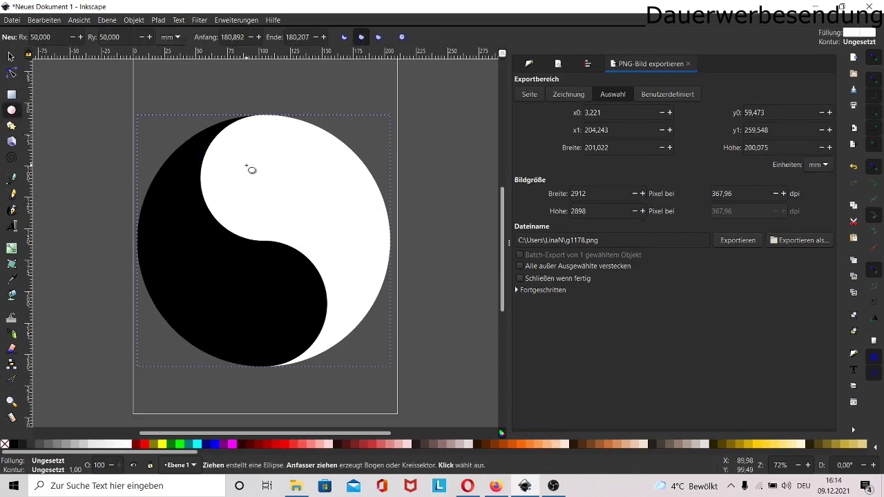
# Draw a small circle in the upper white half and set both radii to 12 mm (24 mm across)
pyautogui.press('ctrl')
pyautogui.moveTo(261, 178); pyautogui.dragTo(247, 165)
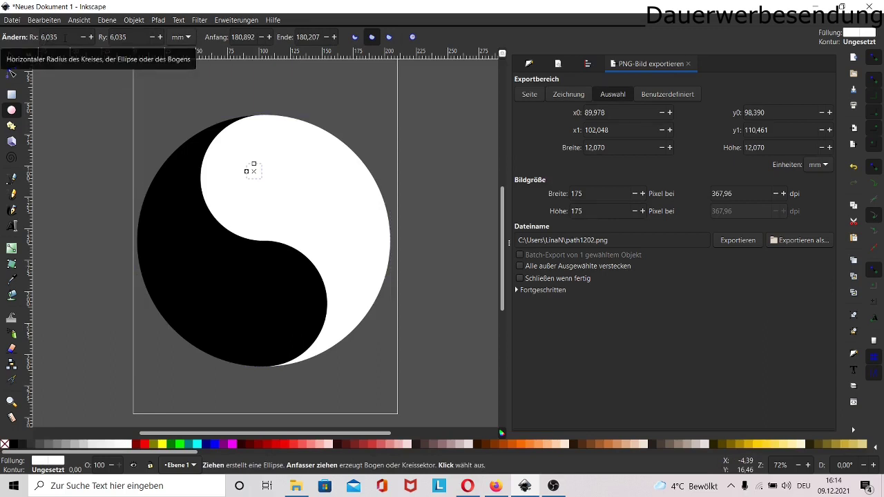
pyautogui.moveTo(66, 38); pyautogui.dragTo(33, 39)
pyautogui.press('BackSpace')
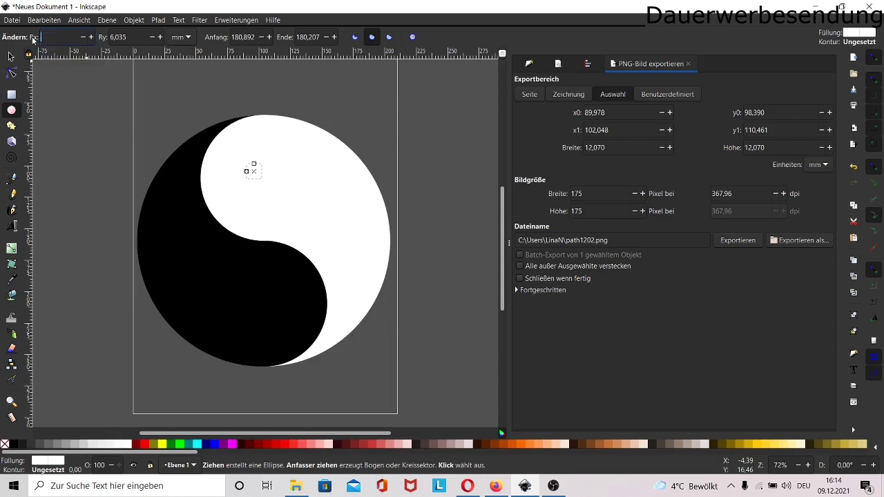
pyautogui.write('12')
pyautogui.press('Return')
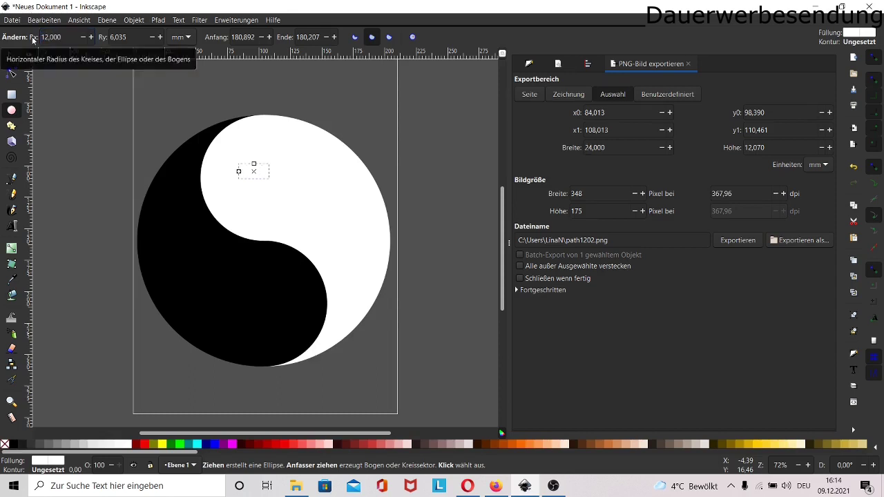
pyautogui.moveTo(127, 37); pyautogui.dragTo(101, 41)
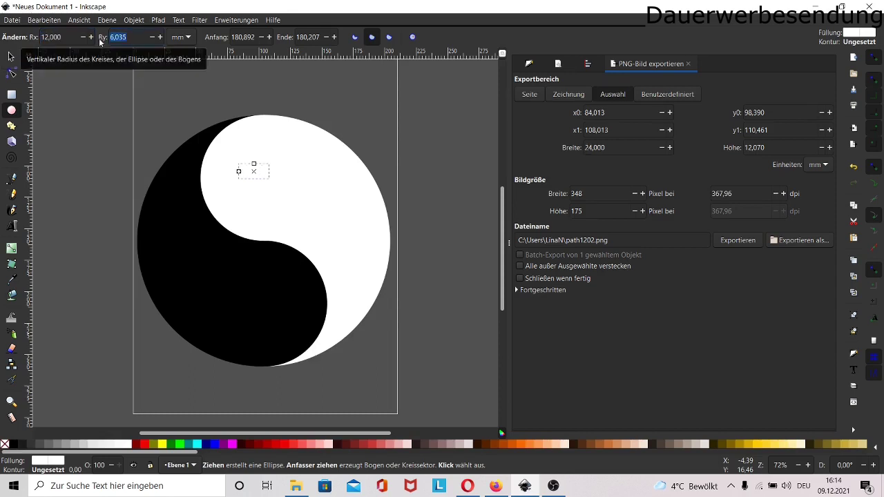
pyautogui.press('BackSpace')
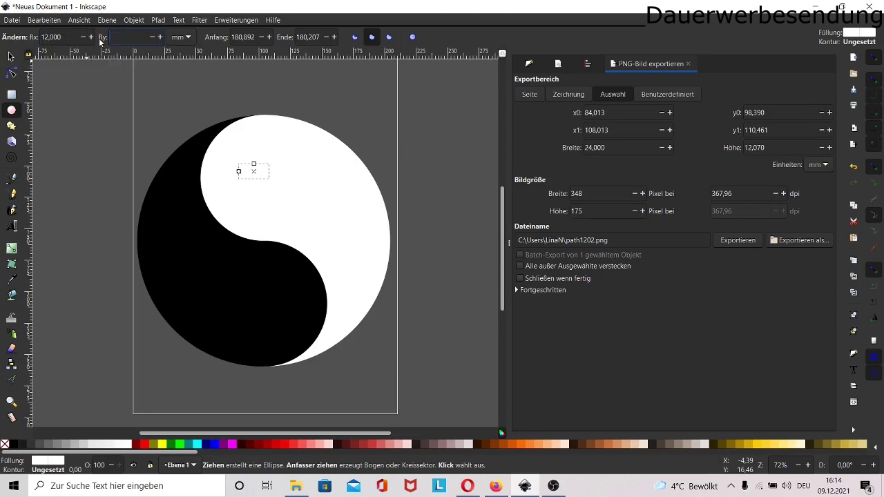
pyautogui.write('12')
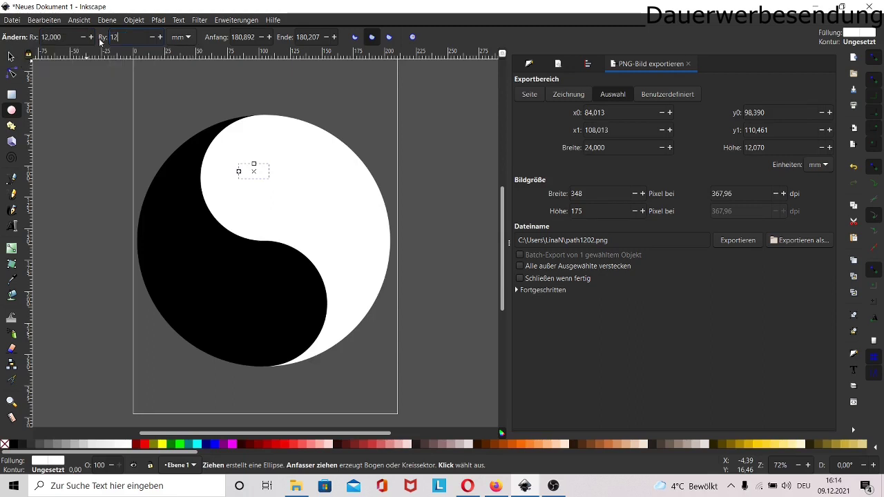
pyautogui.press('Return')
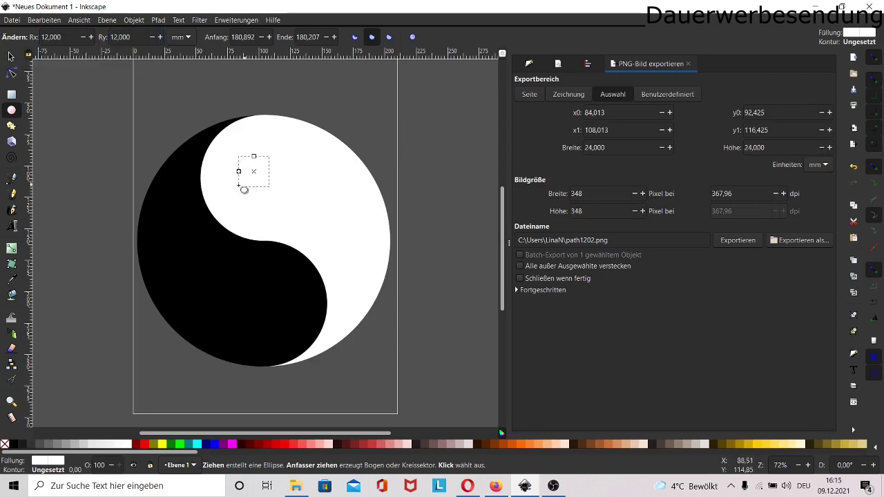
pyautogui.click(11, 56)
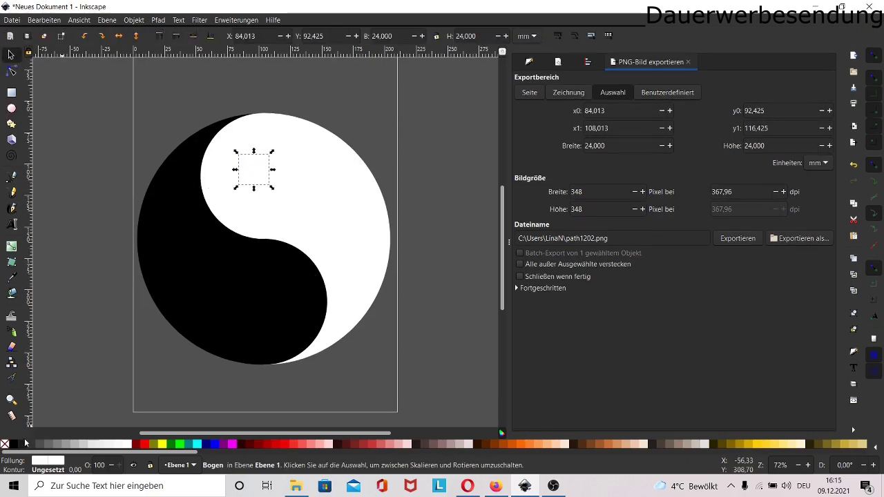
# Fill the small circle black and place a white duplicate centred in the lower black half
pyautogui.click(13, 446)
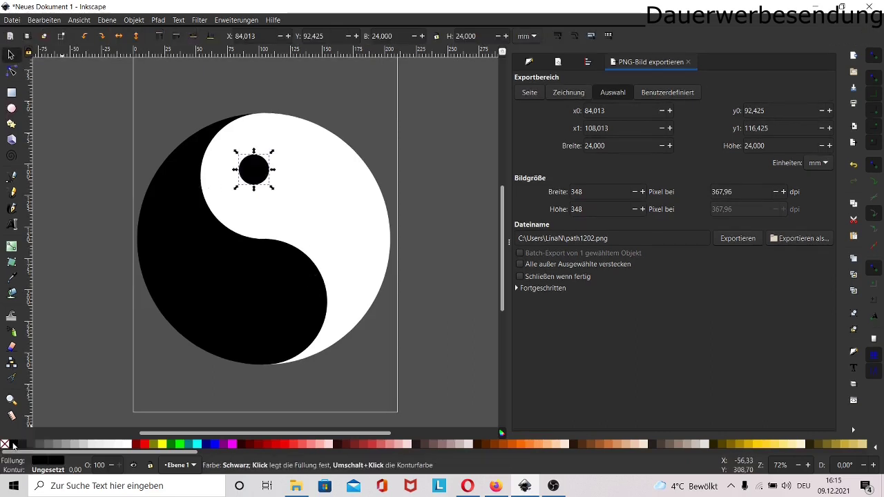
pyautogui.rightClick(255, 180)
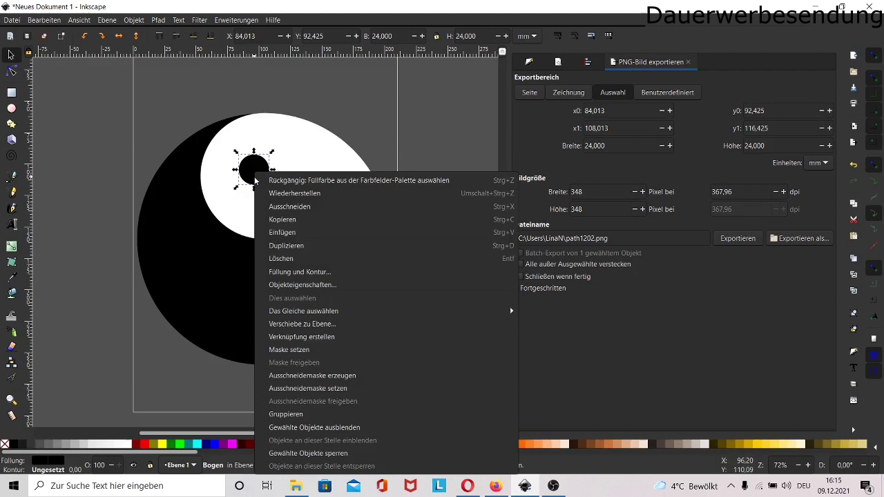
pyautogui.click(270, 246)
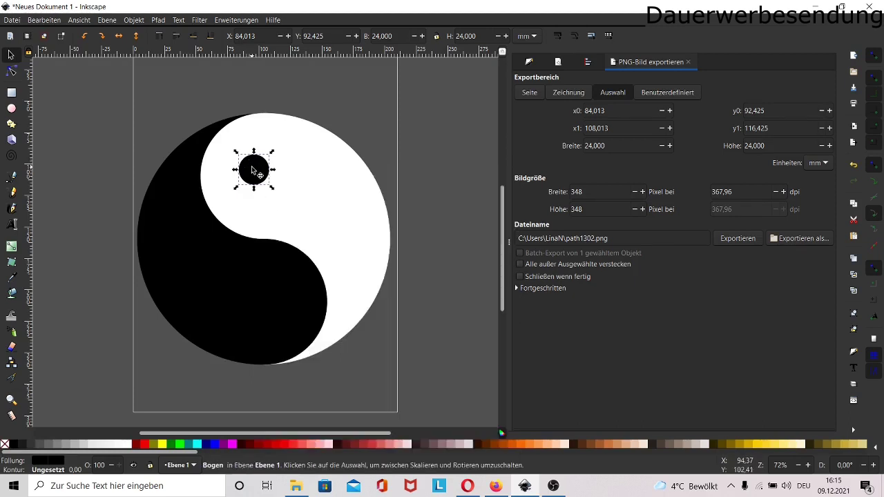
pyautogui.moveTo(253, 178)
pyautogui.mouseDown()
pyautogui.moveTo(247, 267)
pyautogui.moveTo(257, 312)
pyautogui.mouseUp()
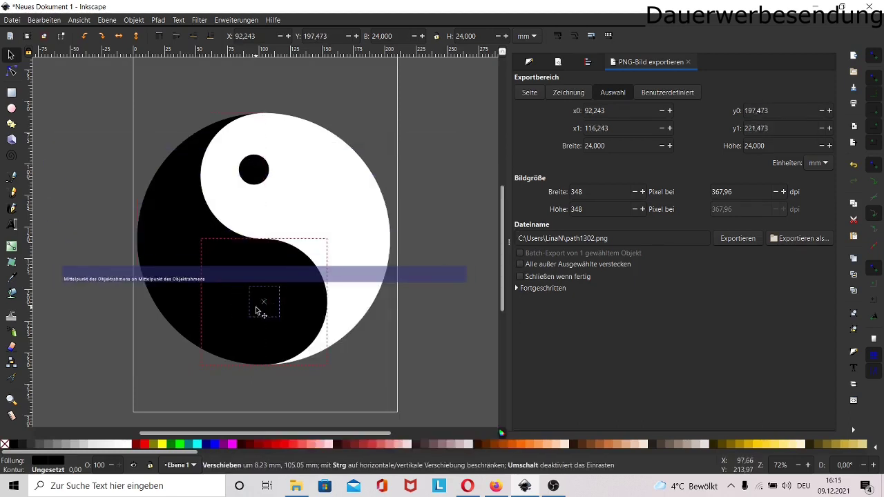
pyautogui.moveTo(255, 311); pyautogui.dragTo(257, 312)
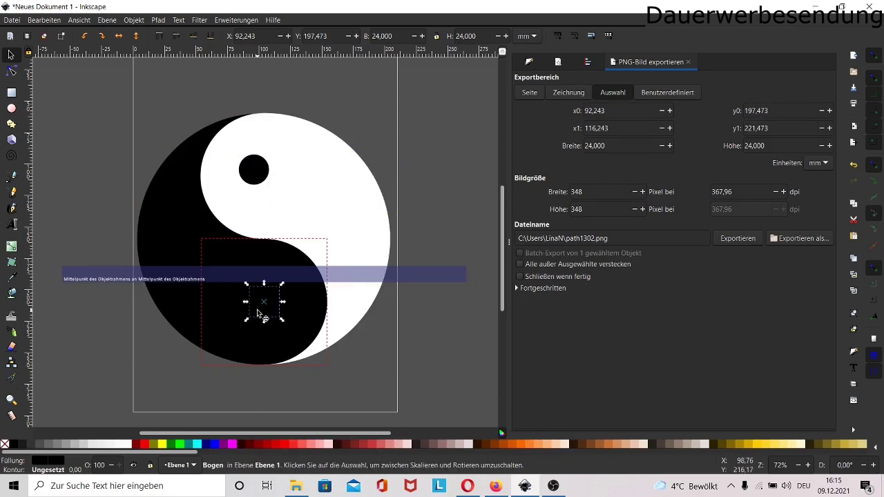
pyautogui.click(128, 451)
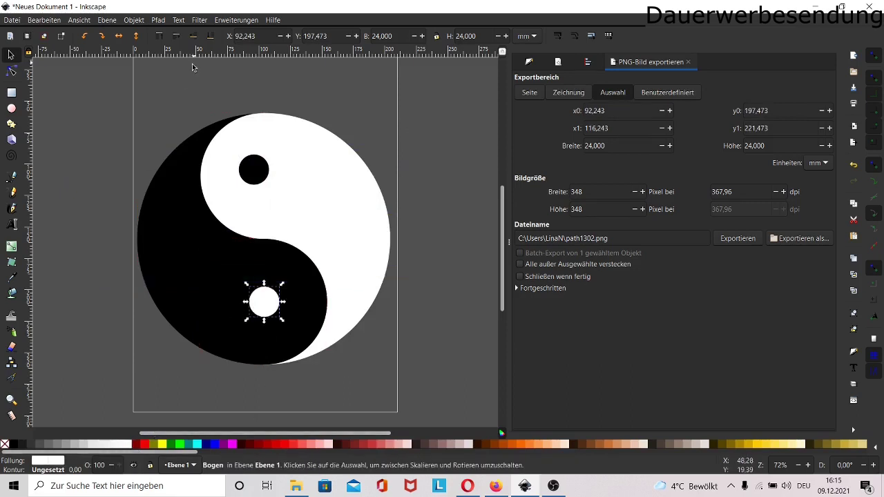
pyautogui.click(118, 99)
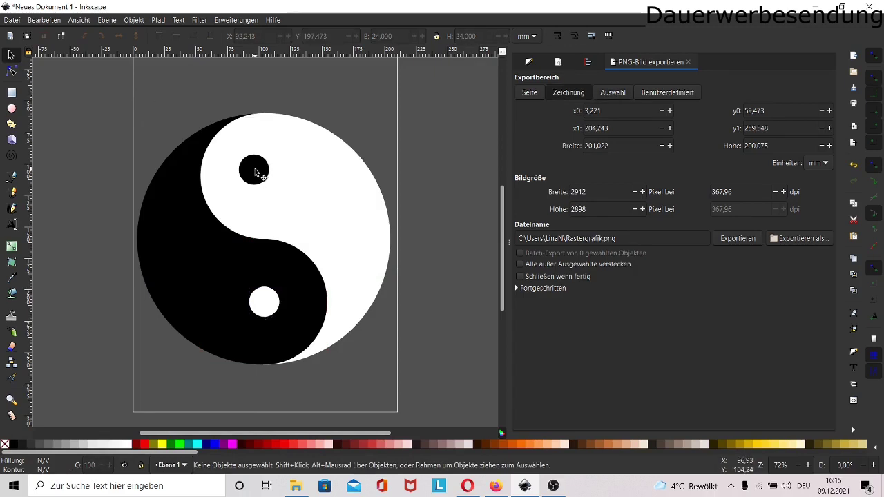
# Position the small black dot at X 91,582, Y 97,548, directly above the white dot
pyautogui.moveTo(255, 173); pyautogui.dragTo(264, 178)
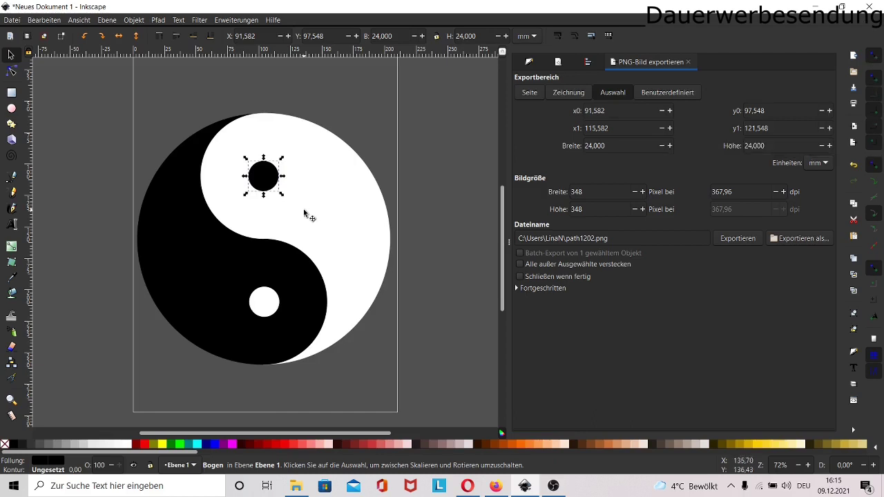
pyautogui.moveTo(262, 178); pyautogui.dragTo(260, 174)
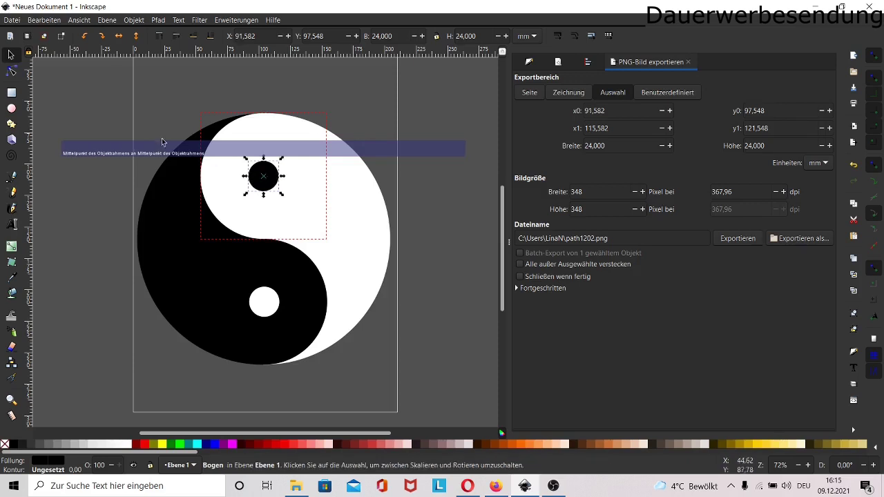
pyautogui.click(112, 110)
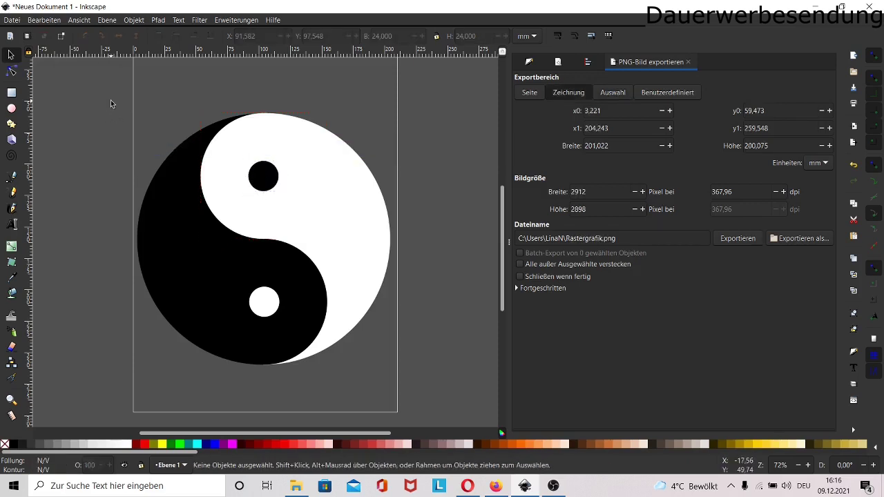